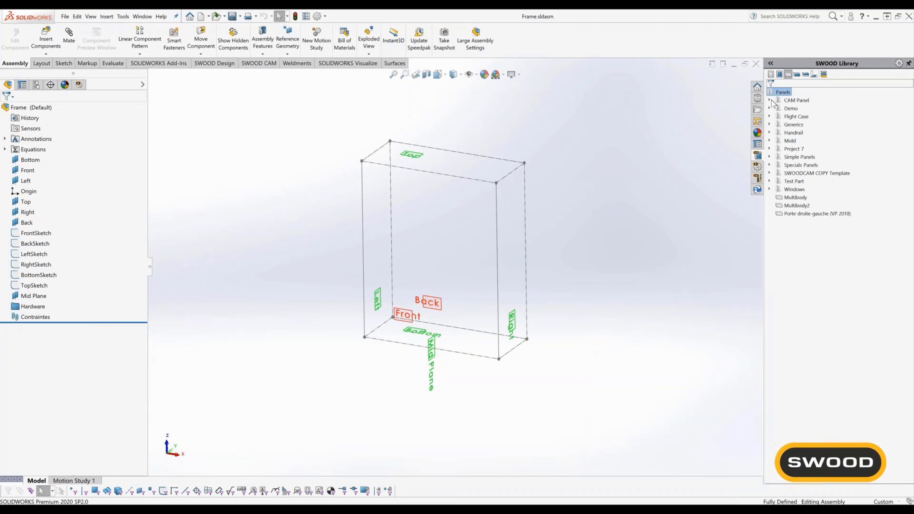
Insert a copy of Cam Panel from the CAM Panel library folder as the frame's top panel
double_click(795, 100)
left_click(803, 109)
right_click(795, 112)
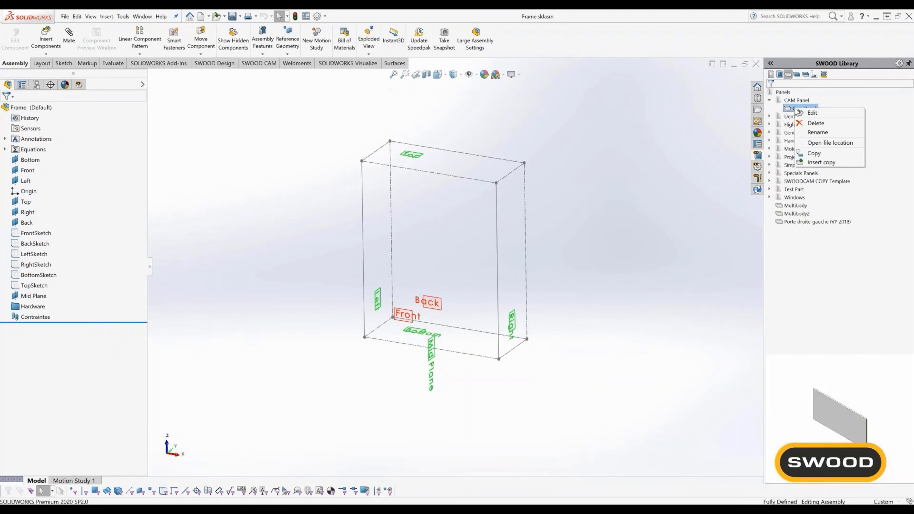
left_click(814, 165)
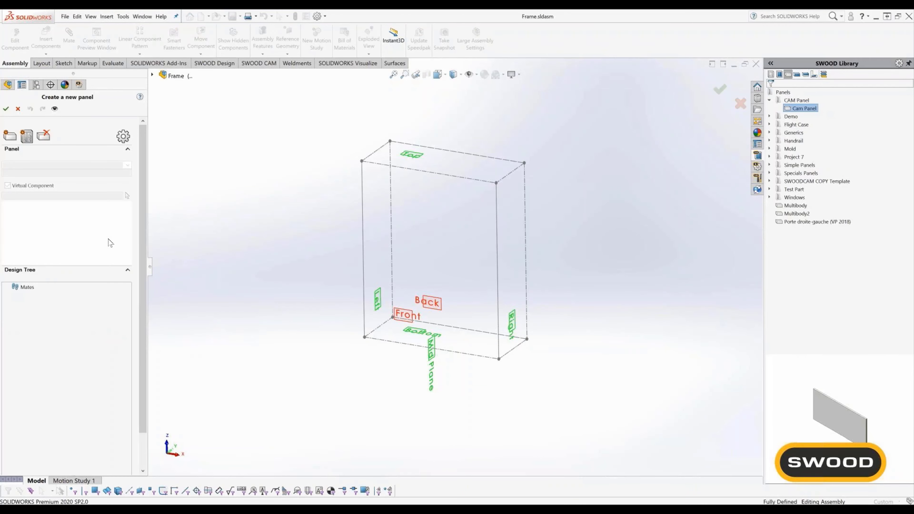
left_click(26, 136)
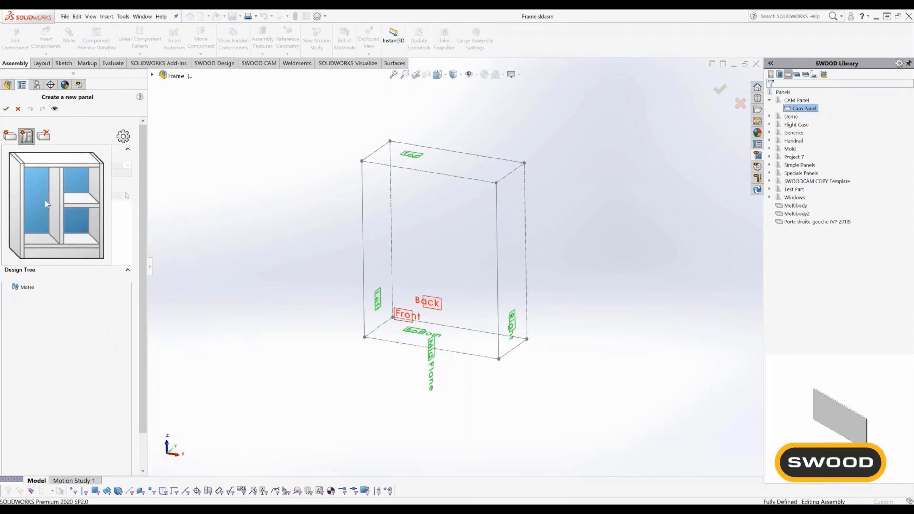
left_click(57, 159)
Add a Cam Panel on the frame's left side and adjust its upper edge where it meets the top panel
left_click(26, 137)
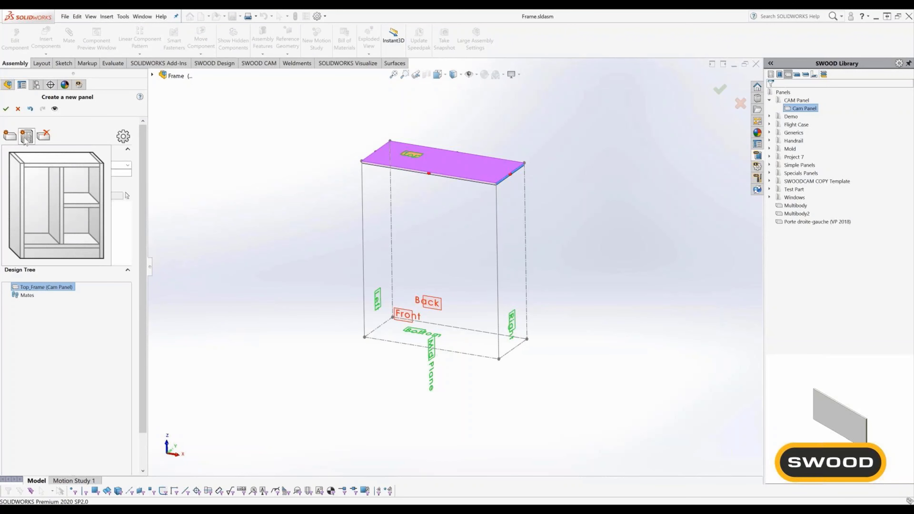
left_click(16, 202)
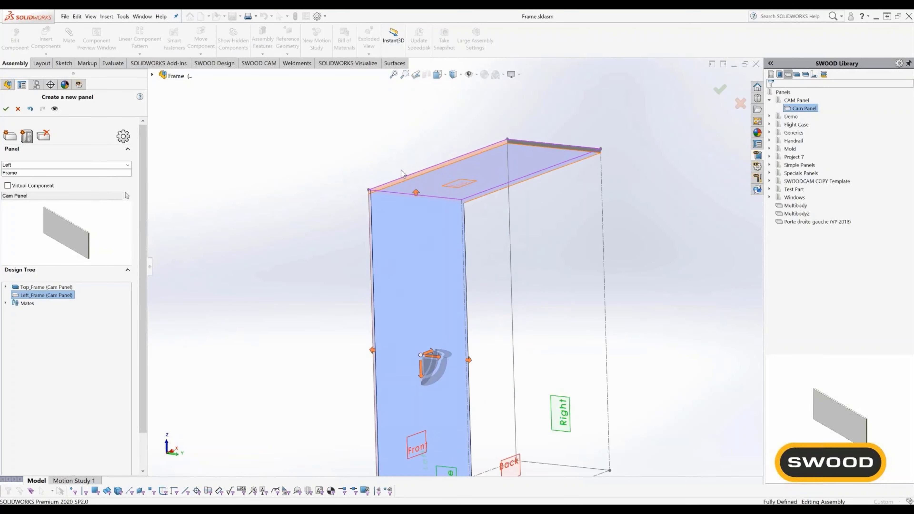
scroll(401, 170, "down", 1)
left_click(422, 203)
left_click(425, 209)
scroll(426, 252, "up", 4)
middle_click_drag(428, 256, 314, 250)
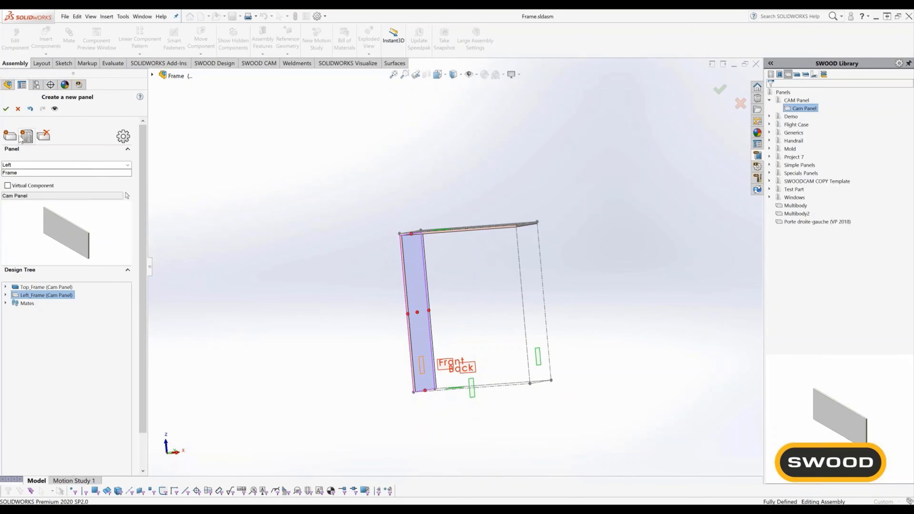
Add the right side panel and two adjacent back panels to the frame
left_click(26, 136)
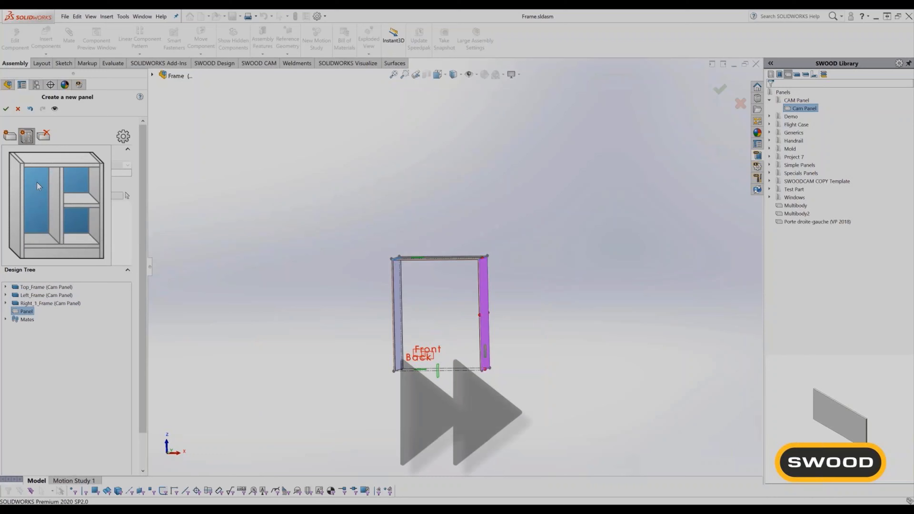
left_click(37, 183)
scroll(490, 239, "down", 2)
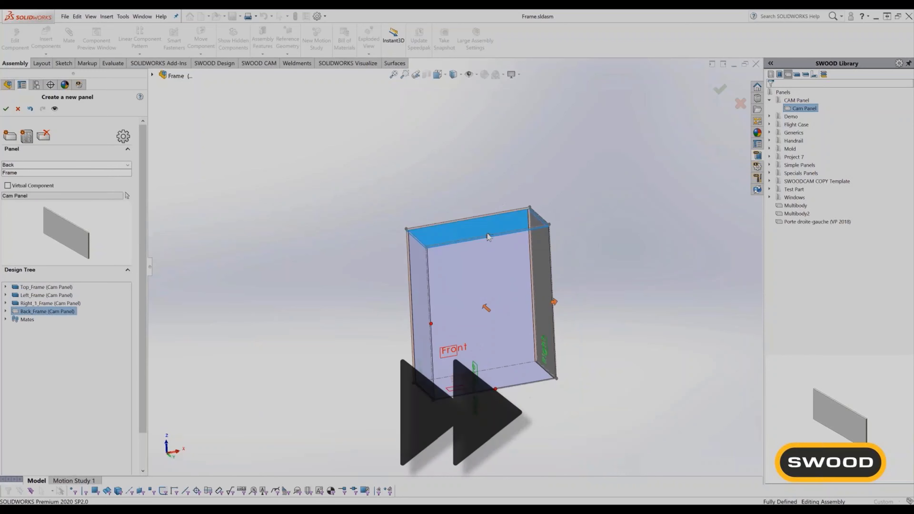
scroll(489, 239, "up", 2)
middle_click_drag(489, 239, 484, 160)
scroll(527, 249, "down", 5)
scroll(466, 272, "up", 3)
scroll(518, 273, "up", 3)
Add a partition panel on the Mid Plane and limit its front edge to the Front plane
left_click(10, 136)
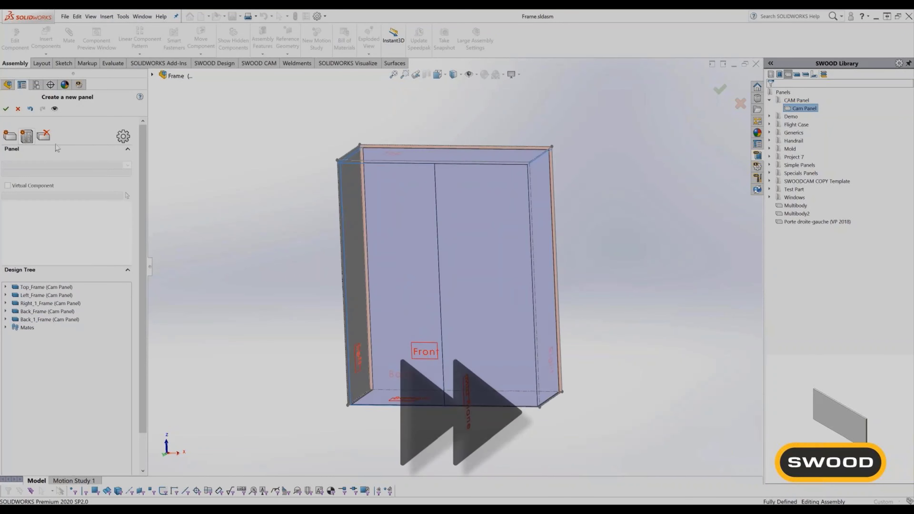
left_click(467, 400)
middle_click_drag(467, 399, 484, 235)
scroll(468, 252, "up", 3)
scroll(483, 235, "down", 5)
left_click(265, 398)
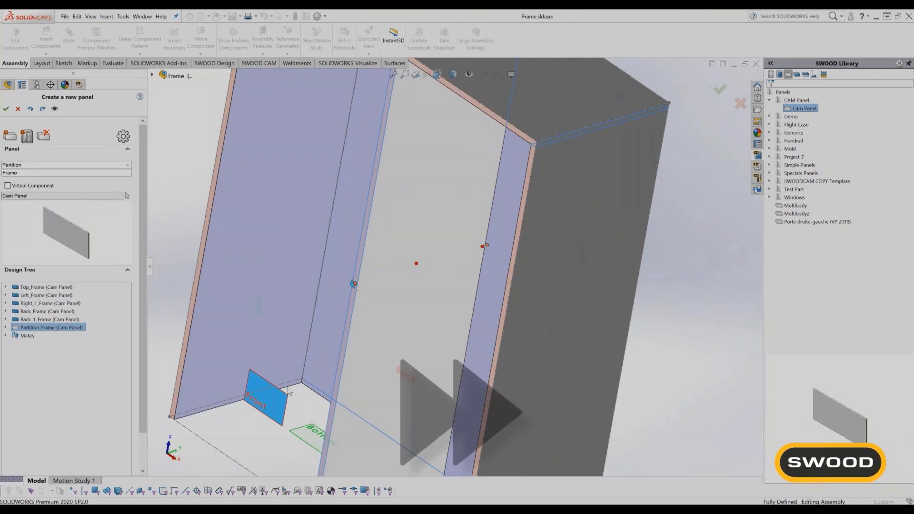
Add a panel on the Front plane covering the compartment between the partition and the right side panel
scroll(416, 261, "up", 4)
middle_click_drag(353, 284, 416, 261)
left_click(10, 135)
left_click(387, 335)
left_click_drag(345, 264, 422, 264)
middle_click_drag(422, 263, 440, 379)
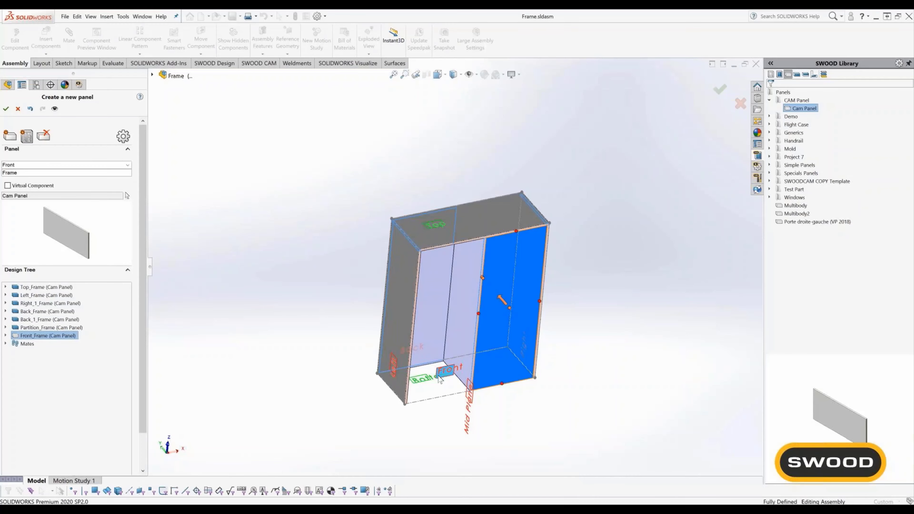
Offset the front panel 200 mm inward from the Front plane and finish creating the panels
left_click(509, 308)
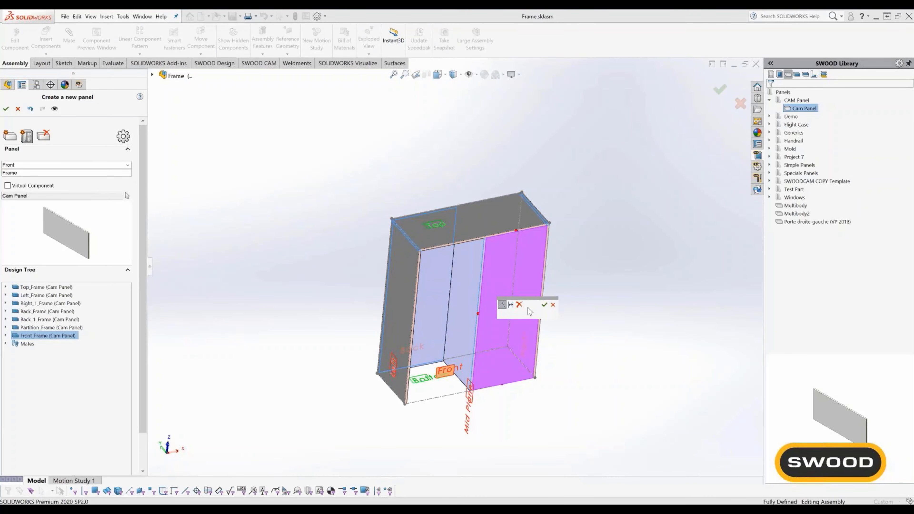
left_click(513, 306)
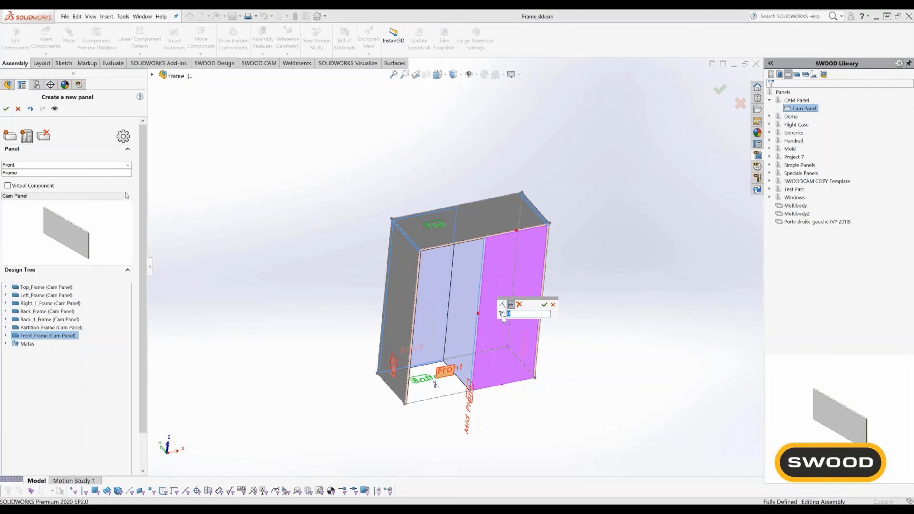
type("200")
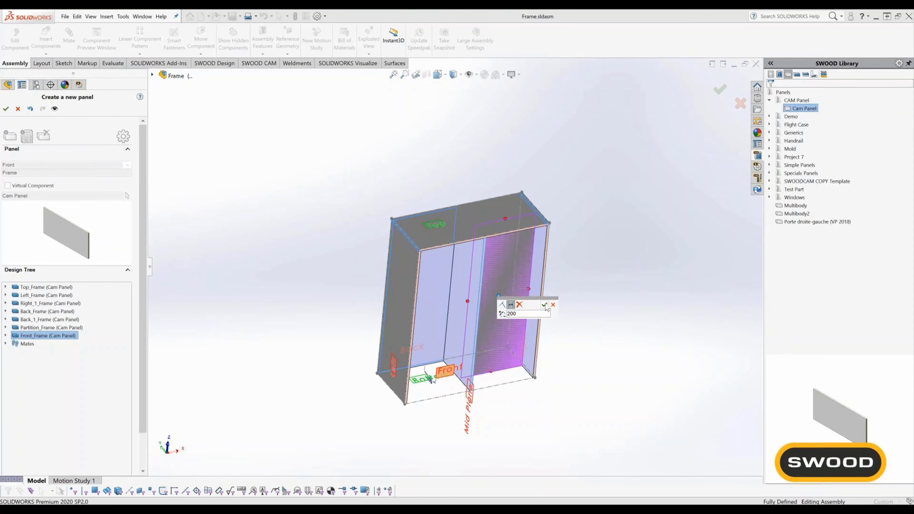
left_click(545, 305)
middle_click_drag(563, 317, 468, 336)
left_click(6, 109)
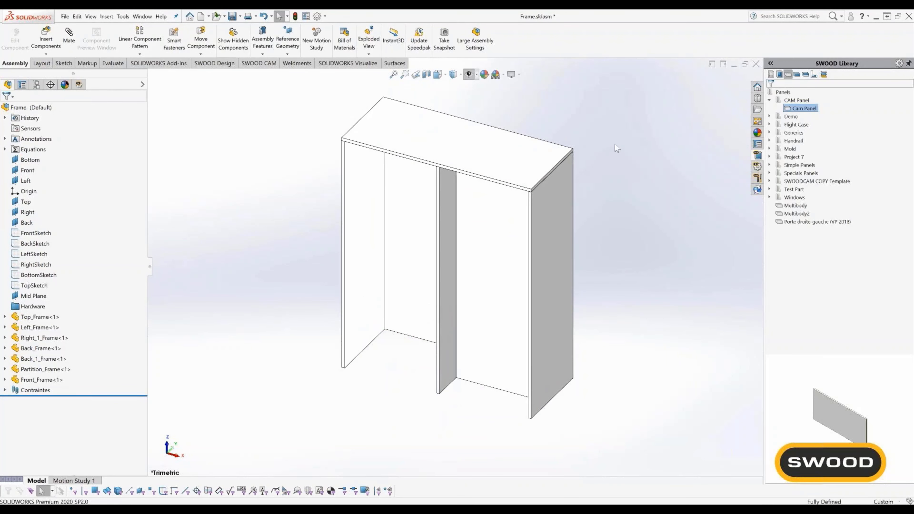
Apply the 1- PlyWood 19 material from the Demo materials folder to the whole Frame assembly
left_click(779, 74)
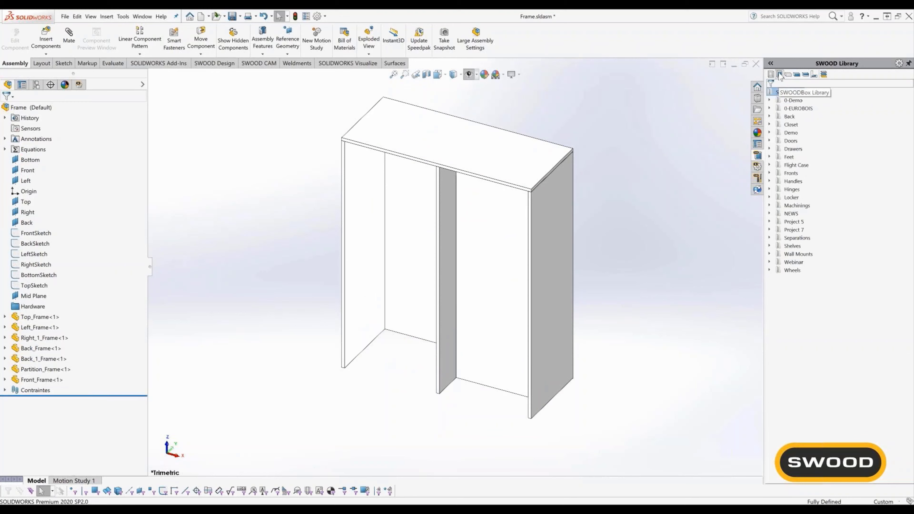
left_click(824, 74)
left_click(778, 100)
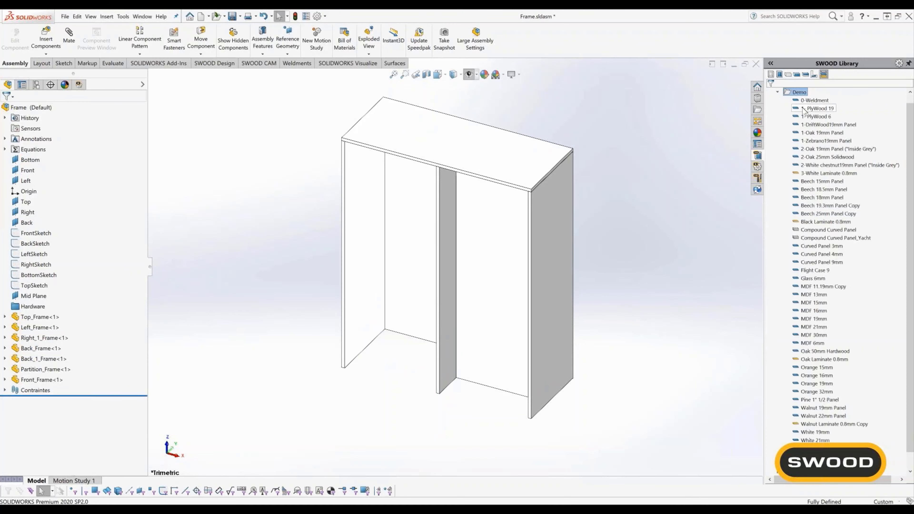
left_click_drag(816, 108, 522, 159)
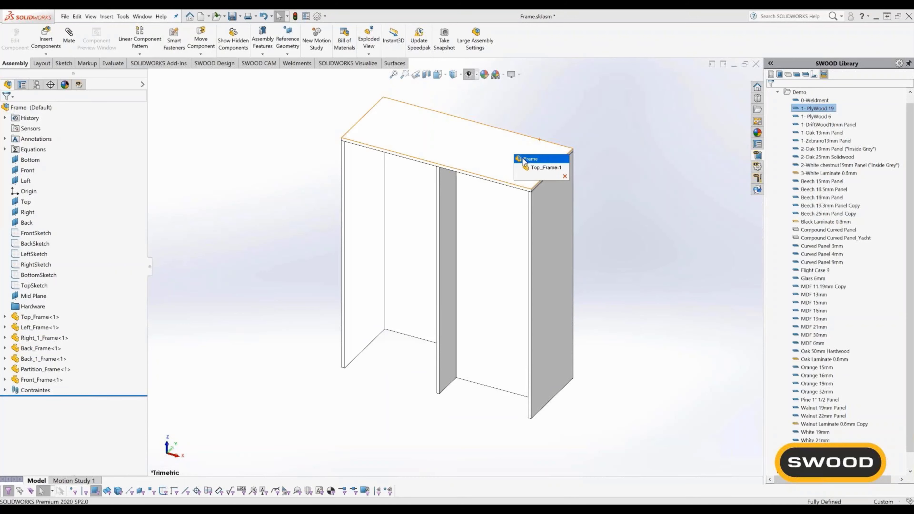
left_click(524, 159)
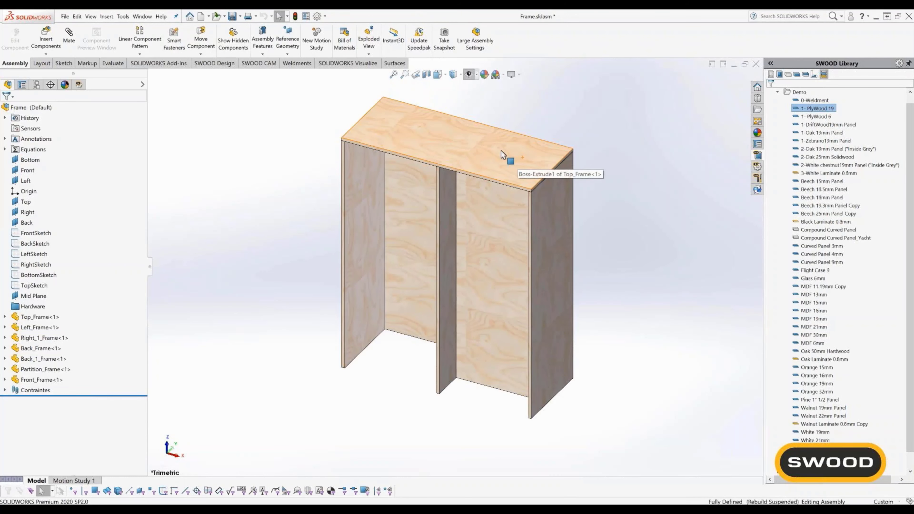
View the top panel face-on and open its SWOOD panel properties
left_click(456, 143)
key("ctrl+8")
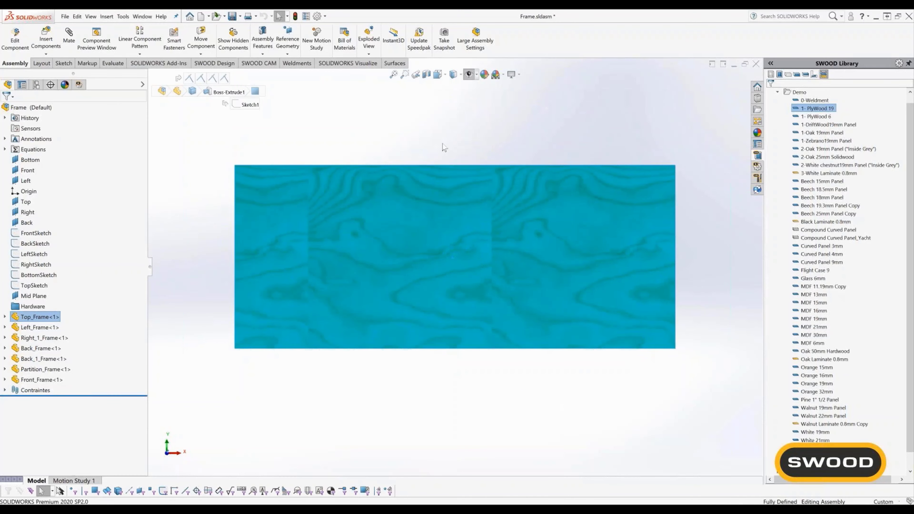
right_click(444, 147)
left_click(448, 133)
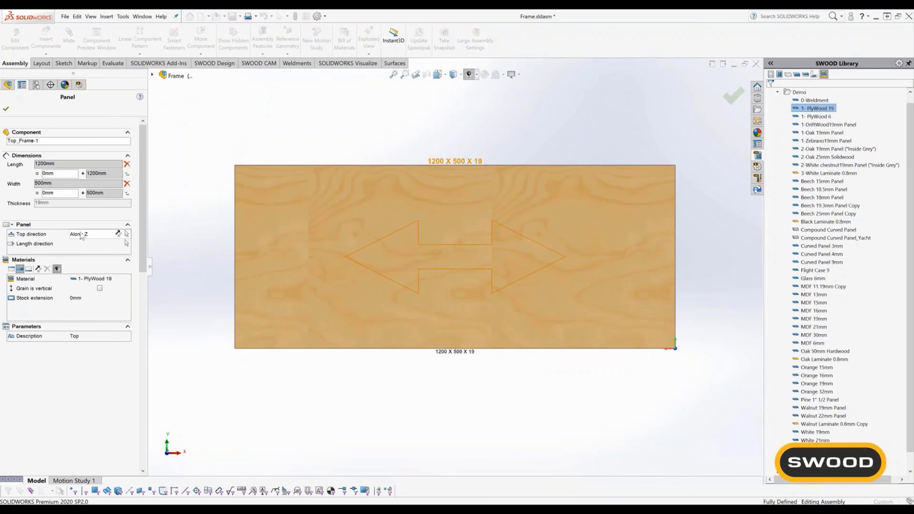
Try length directions of 90° and 35° for the top panel
left_click(94, 243)
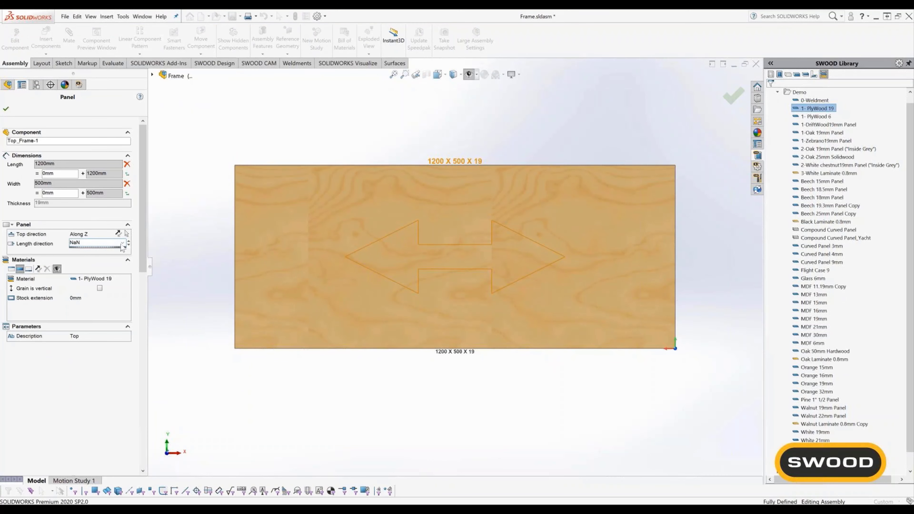
left_click(123, 243)
left_click(101, 259)
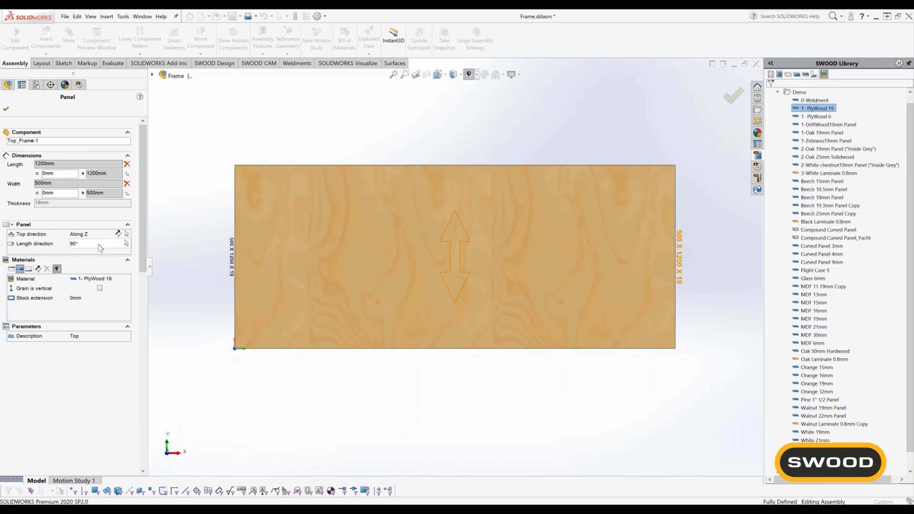
left_click(98, 244)
type("35")
key("Return")
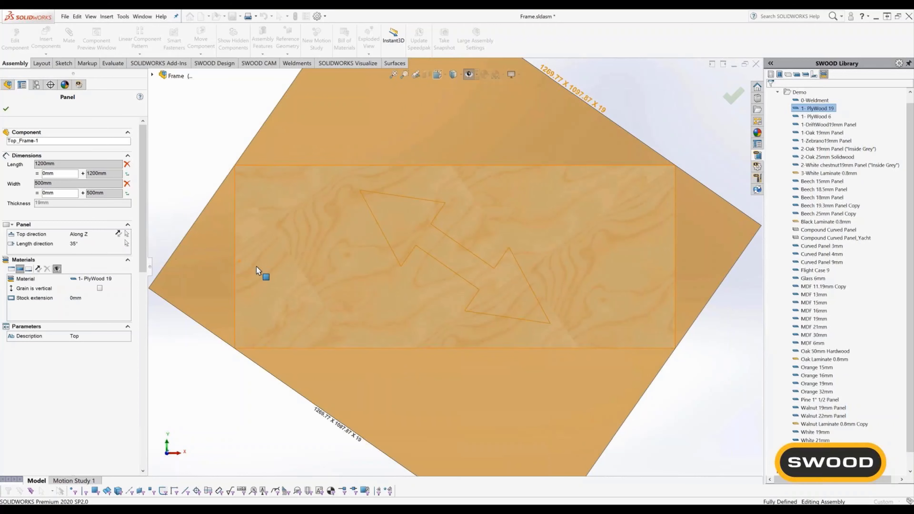
Set the top panel's length direction to 0° and its stock extension to 50 mm, and accept the panel properties
left_click(85, 246)
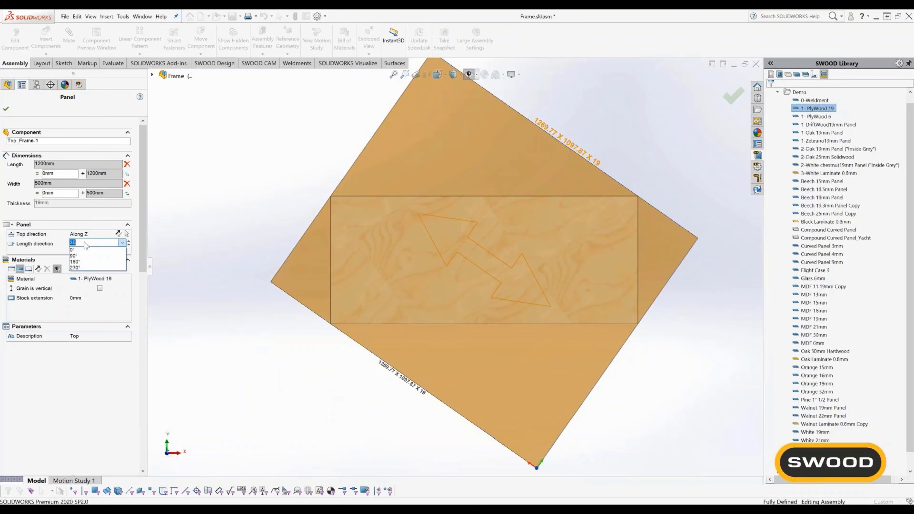
type("0")
left_click(87, 302)
type("5")
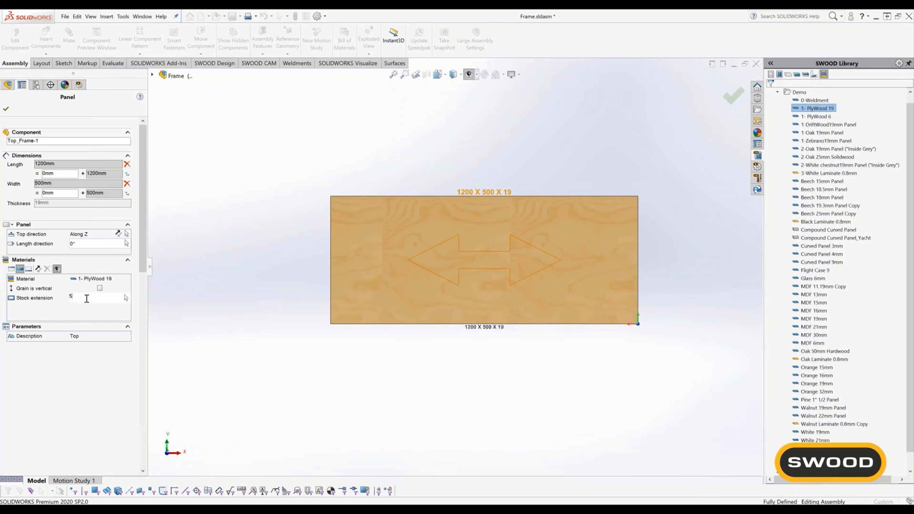
type("0")
key("Return")
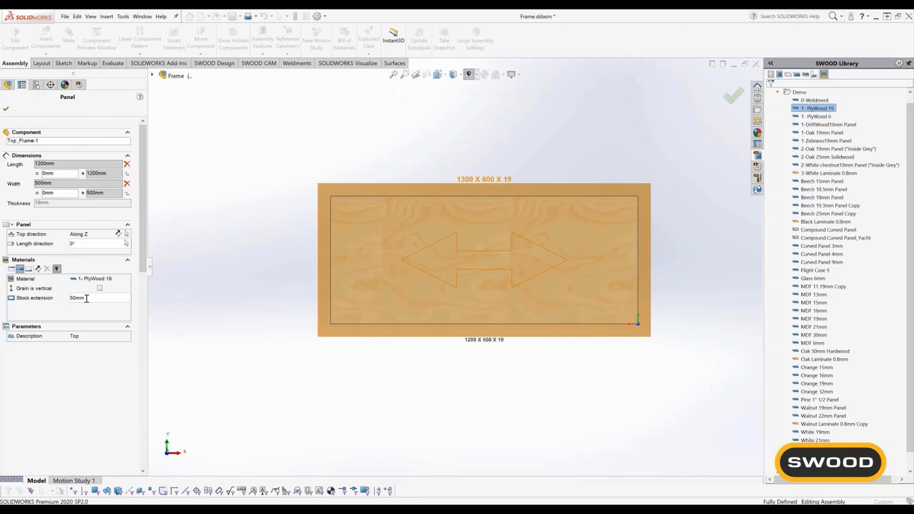
left_click(6, 108)
key("ctrl+7")
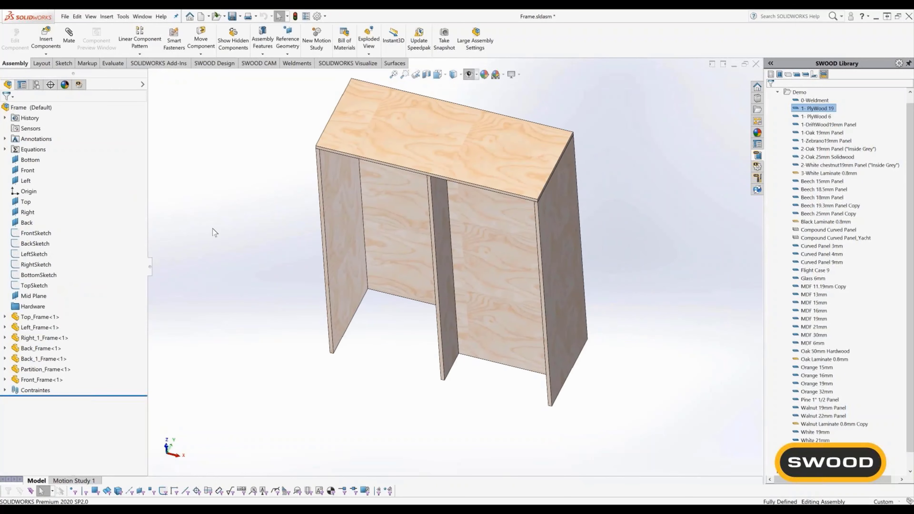
Expand the Webinar folder in the SWOODBox library
left_click(779, 74)
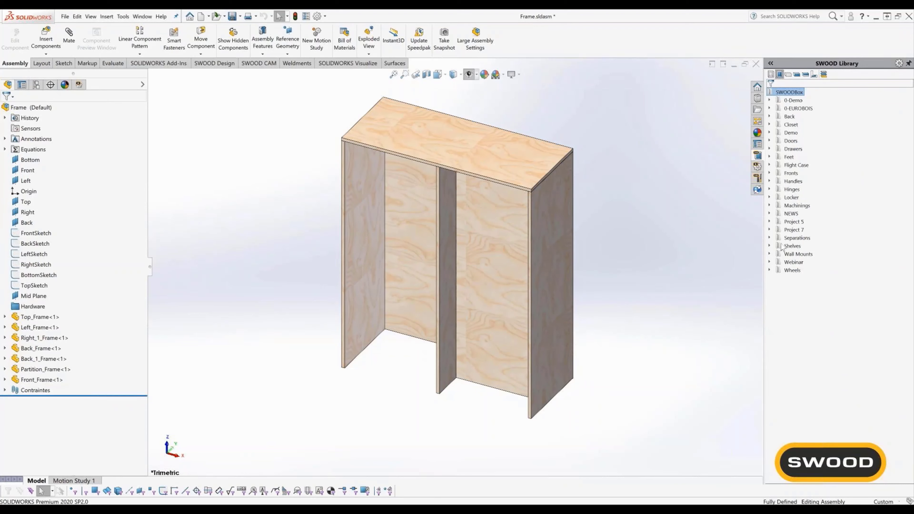
left_click(769, 262)
Start the Connectors feature and select all panel interferences except the central vertical one at the back
right_click_drag(206, 189, 244, 232)
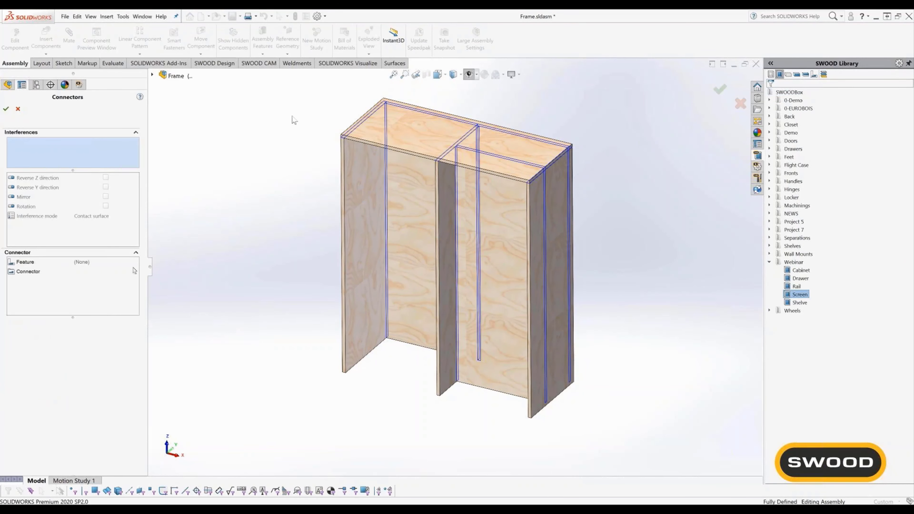
left_click_drag(288, 94, 628, 445)
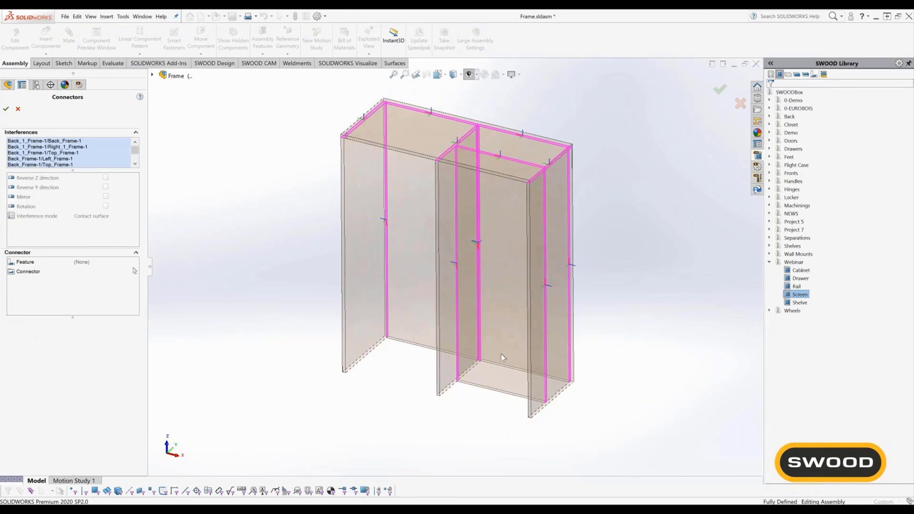
left_click(479, 355)
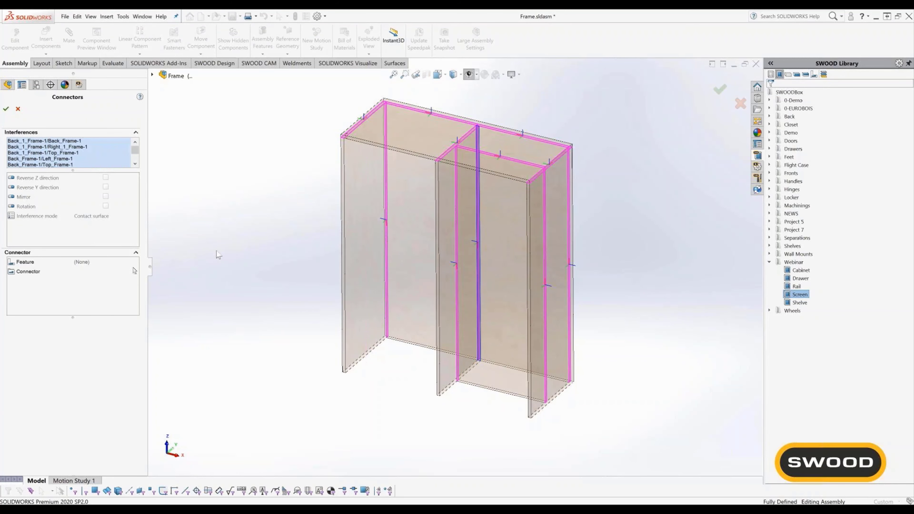
Assign the Dowel Pattern connector from the 1-Demo folder to the selected interferences
left_click(115, 271)
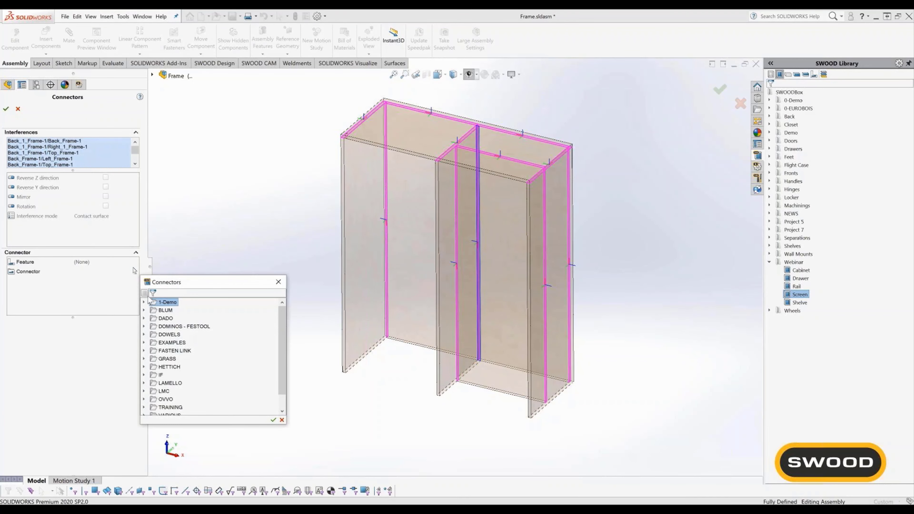
left_click(144, 302)
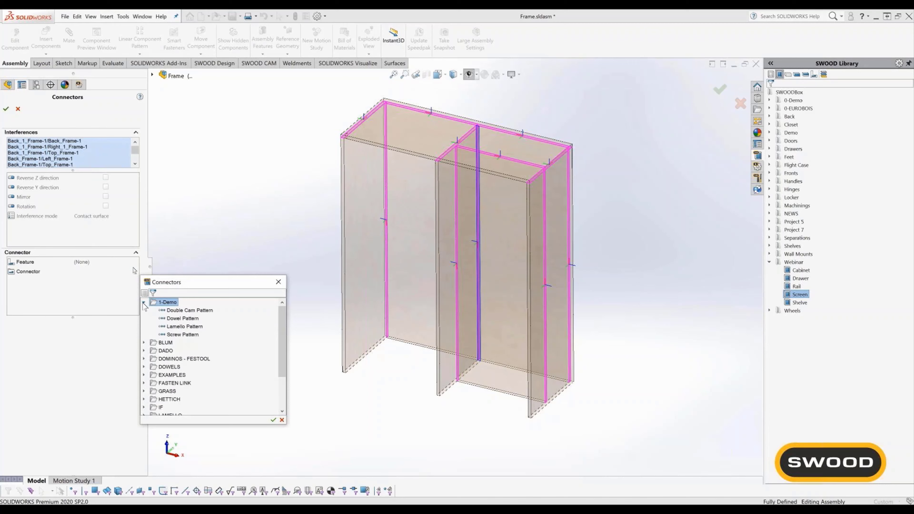
left_click(183, 318)
left_click(273, 420)
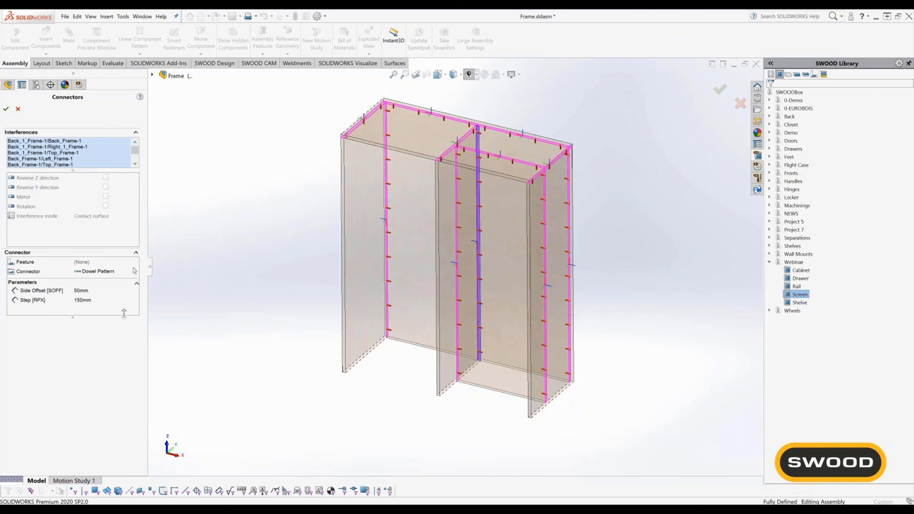
Enter the side offset and step of the Dowel Pattern connector and accept the connectors
left_click(109, 292)
left_click(119, 302)
key("Return")
left_click(6, 109)
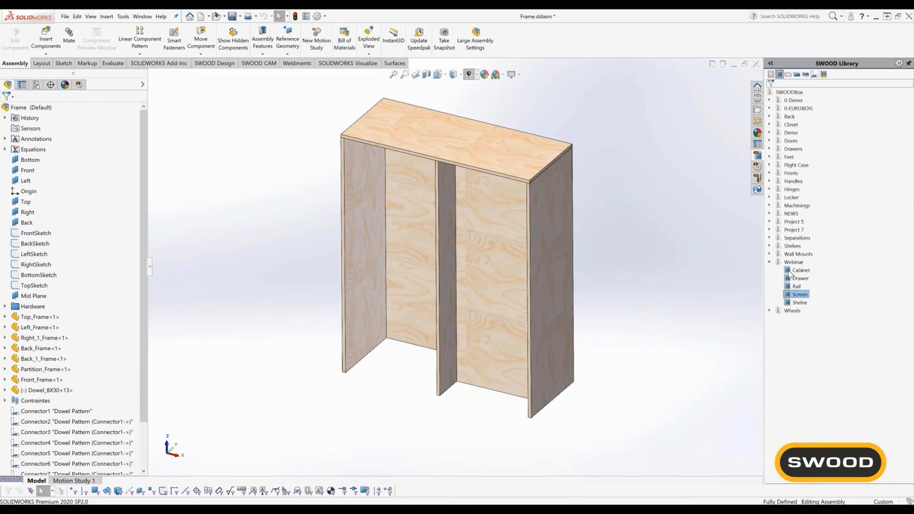
Insert the Webinar Cabinet box in the frame's left compartment and the Drawer box inside it, editing the drawer's front offset
left_click_drag(789, 273, 430, 290)
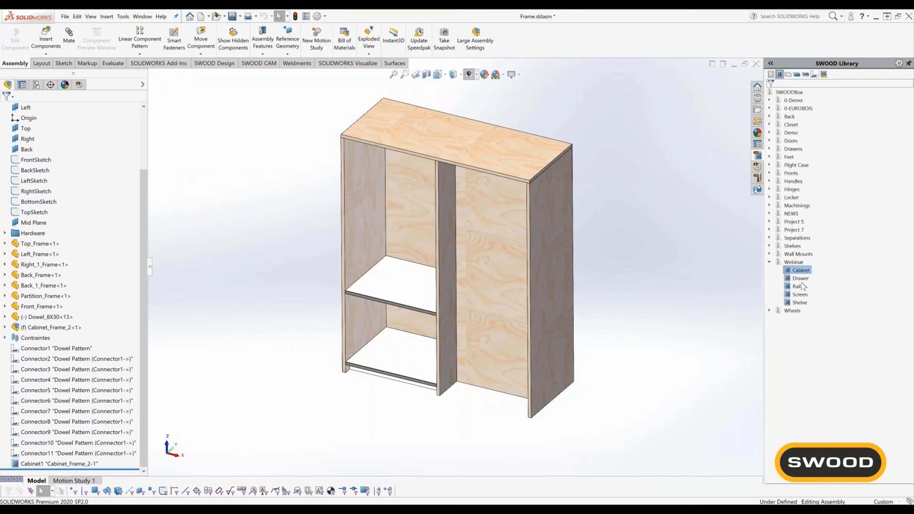
left_click_drag(802, 280, 395, 326)
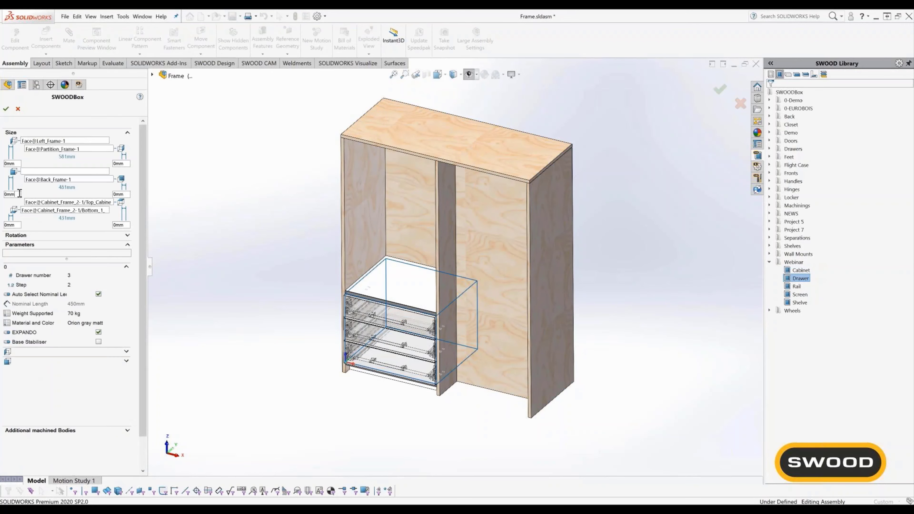
double_click(11, 194)
key("Return")
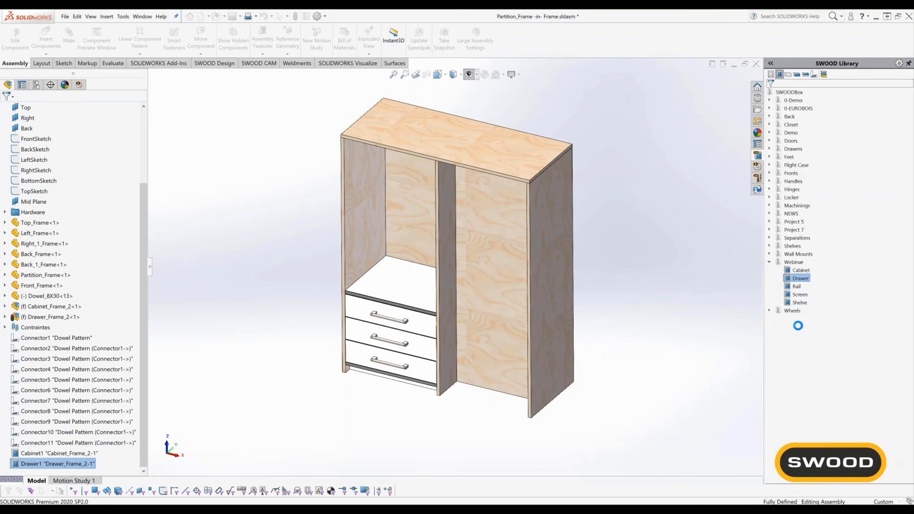
Add the Webinar Rail and Shelve boxes to the upper left compartment and the Screen box to the right compartment
left_click_drag(793, 287, 409, 218)
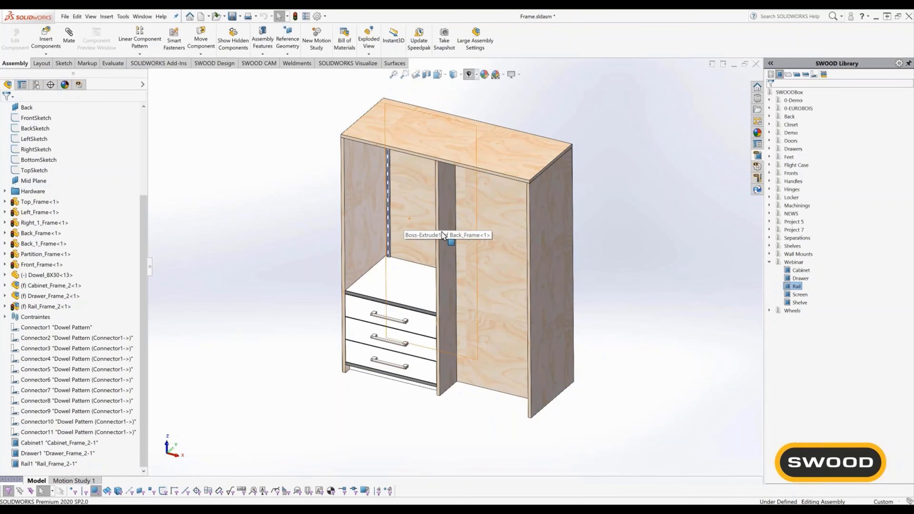
left_click_drag(800, 303, 402, 230)
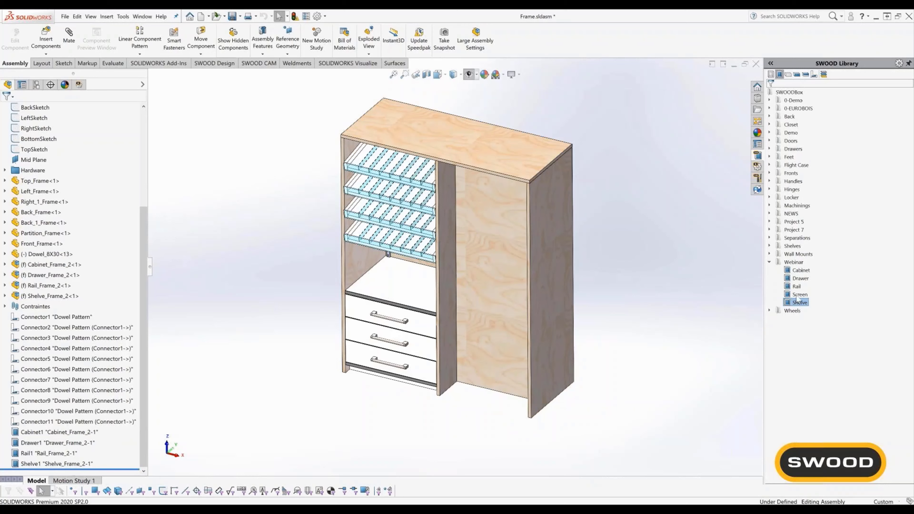
left_click_drag(798, 295, 498, 258)
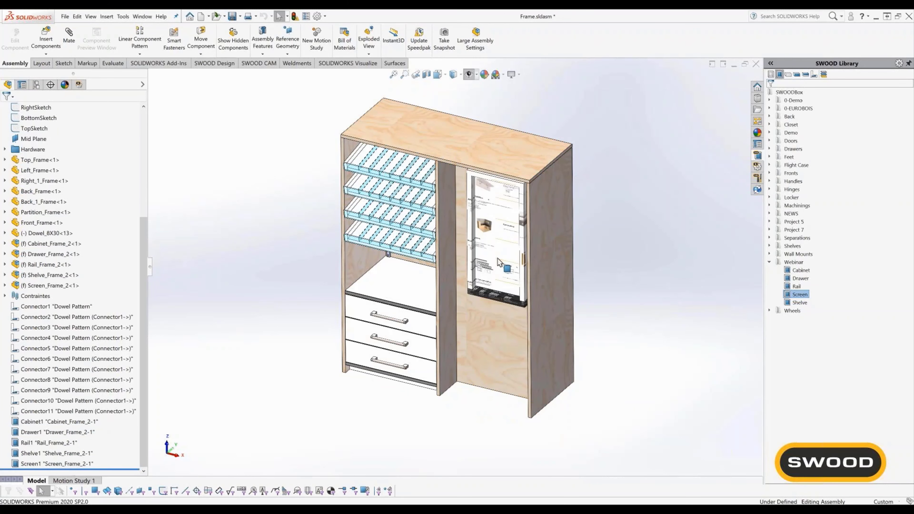
Resize the frame to 1500 mm width, 1800 mm height and 600 mm depth, and rebuild the assembly
right_click(272, 252)
left_click(285, 241)
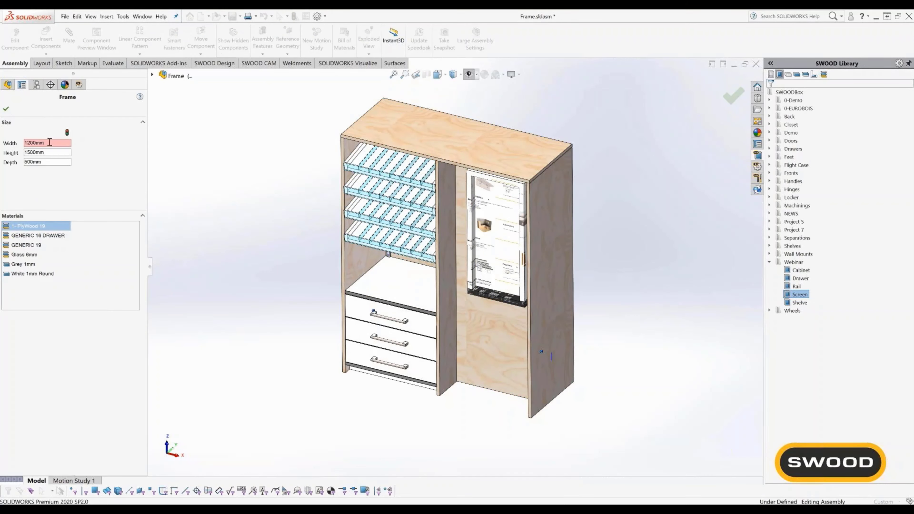
left_click_drag(50, 142, 20, 141)
type("15")
left_click_drag(46, 152, 13, 161)
type("18")
type("600")
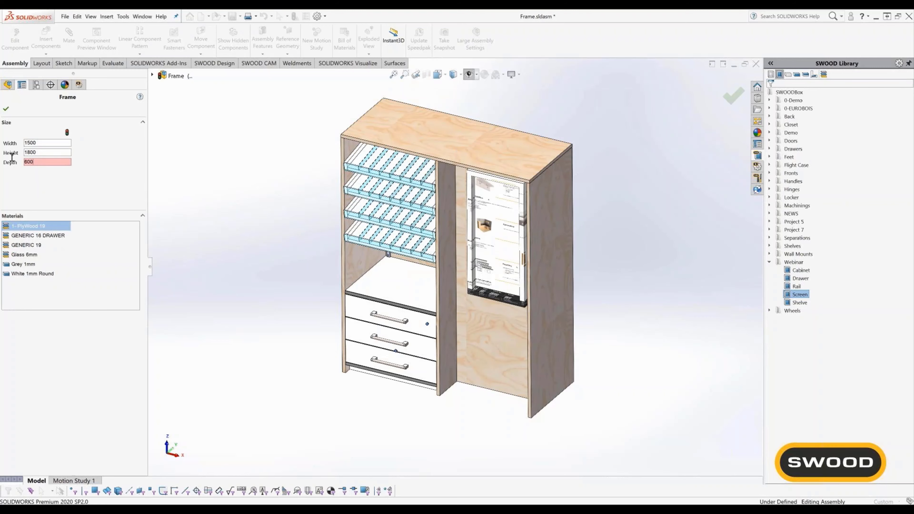
left_click(67, 133)
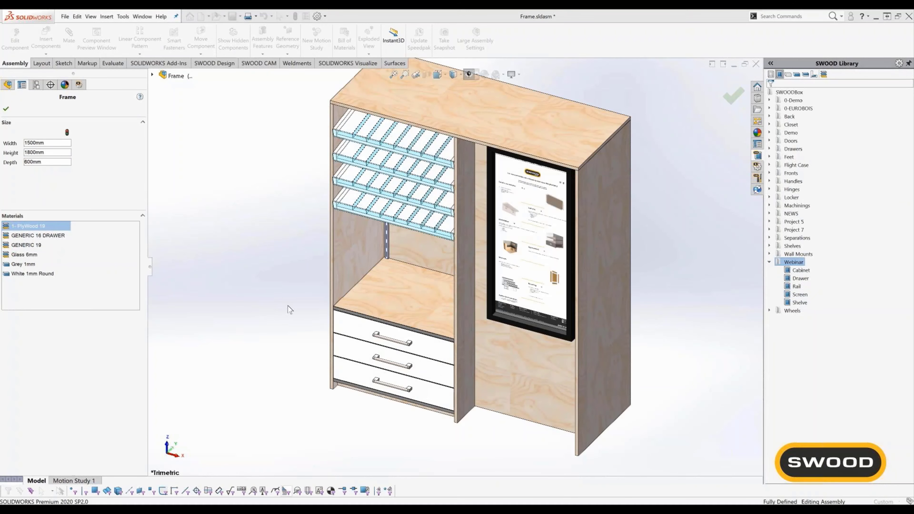
middle_click_drag(286, 303, 298, 274)
key("ctrl+7")
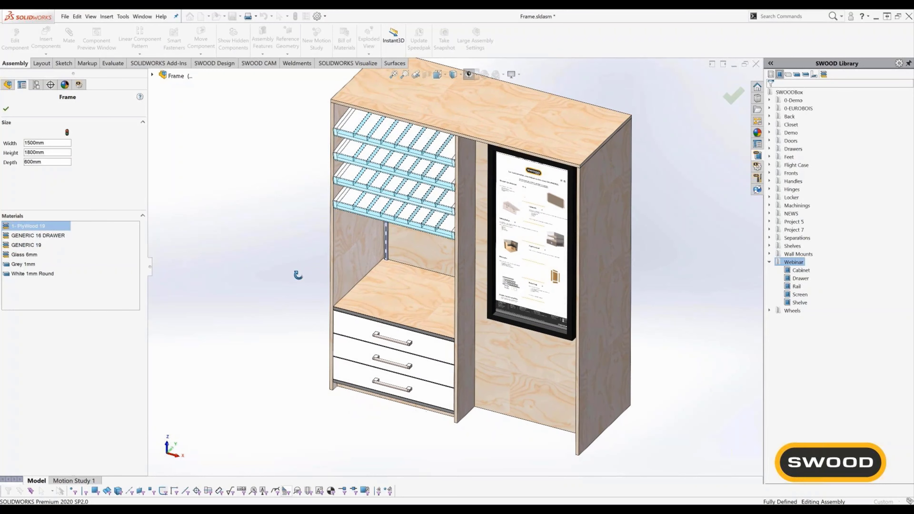